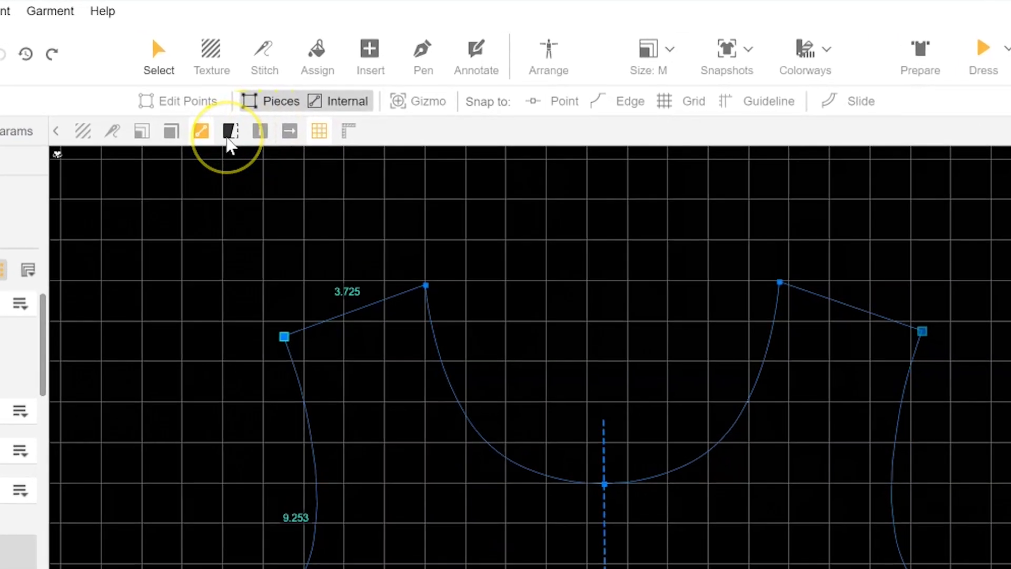
Enable Trace Changes and nudge the 3.725 shoulder edge upward to test the dashed outline.
click(218, 143)
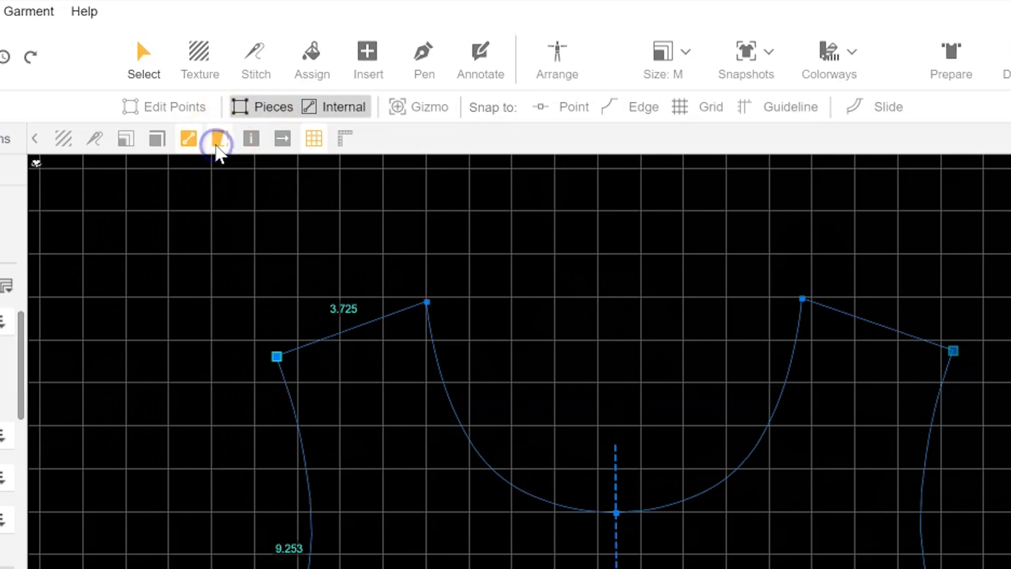
click(363, 320)
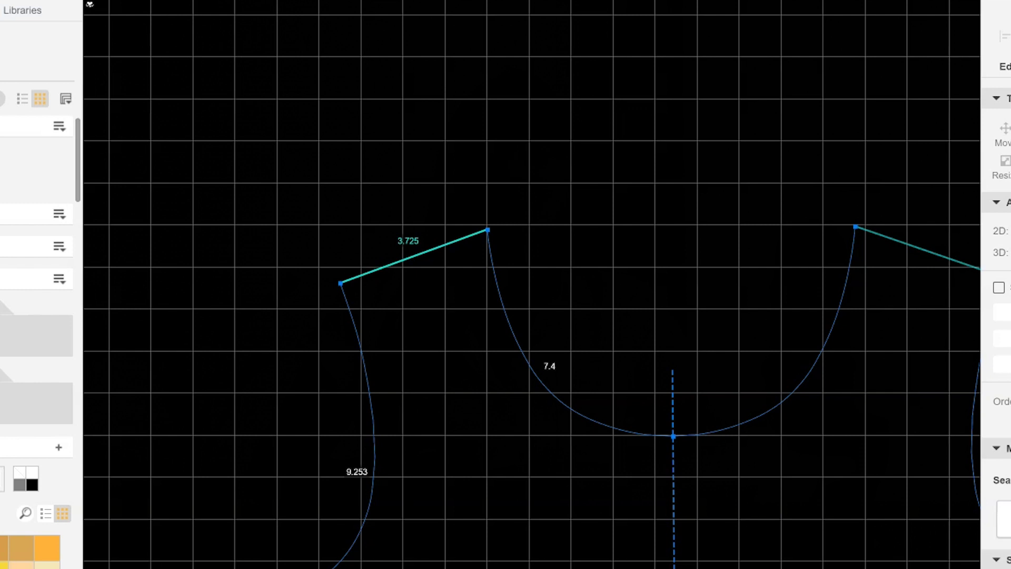
key(Up)
scroll(384, 286, up, 5)
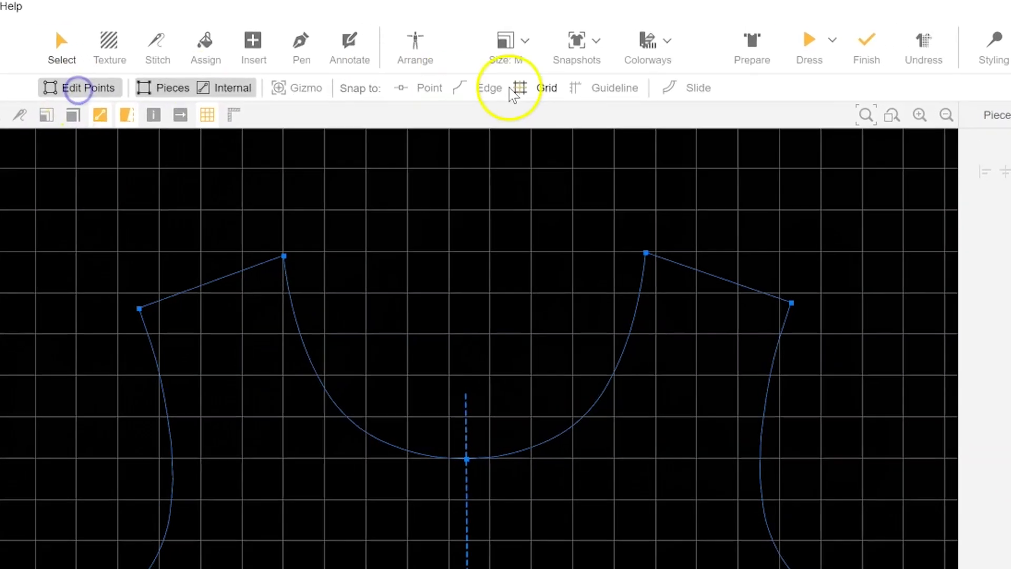
With Slide enabled, offset the armholes by -0.25 in to 9.757 in.
click(674, 100)
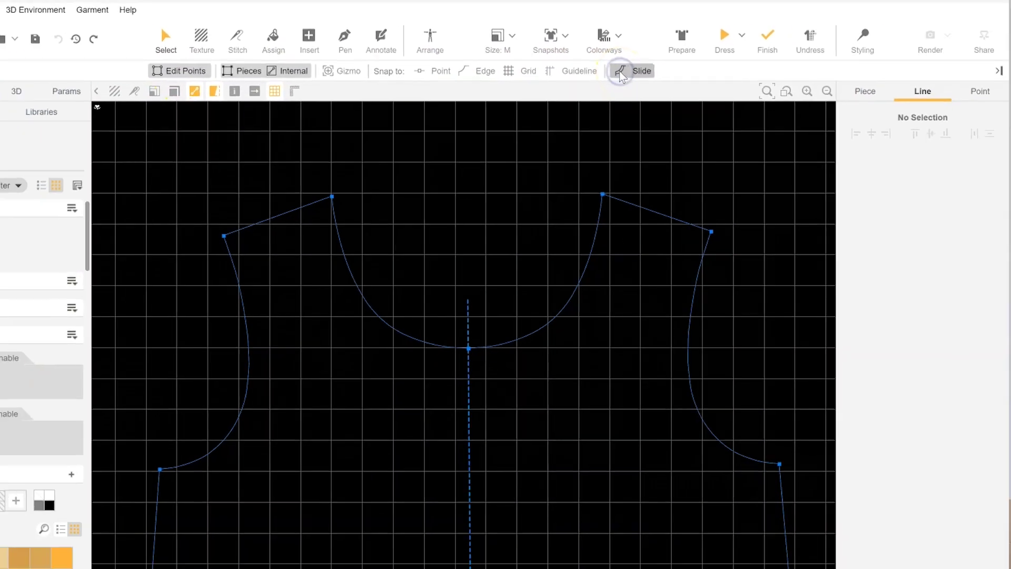
click(104, 431)
click(933, 227)
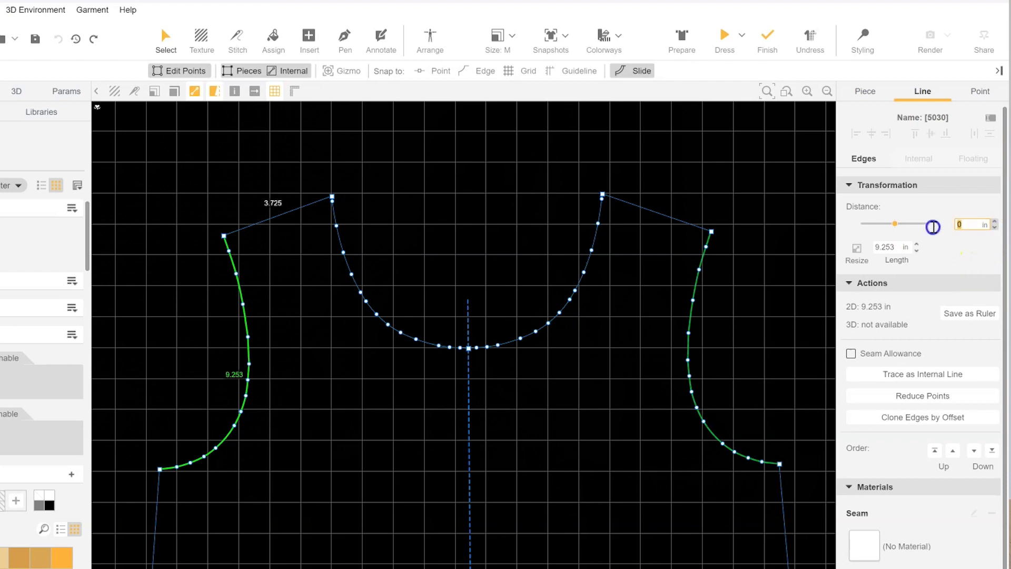
key(Return)
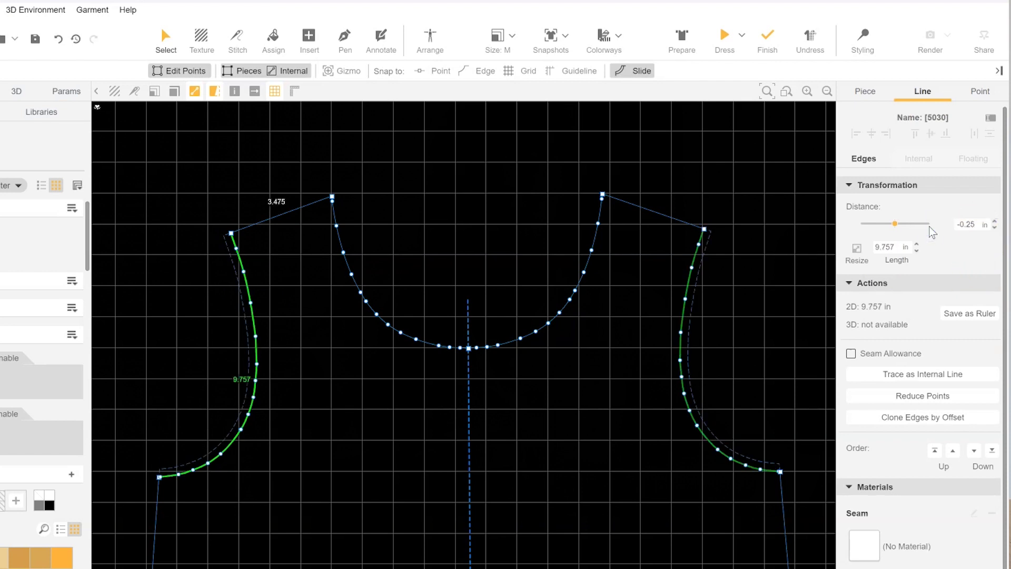
Offset the neckline by -0.25 in, lengthening it to 7.715 in.
scroll(332, 287, up, 5)
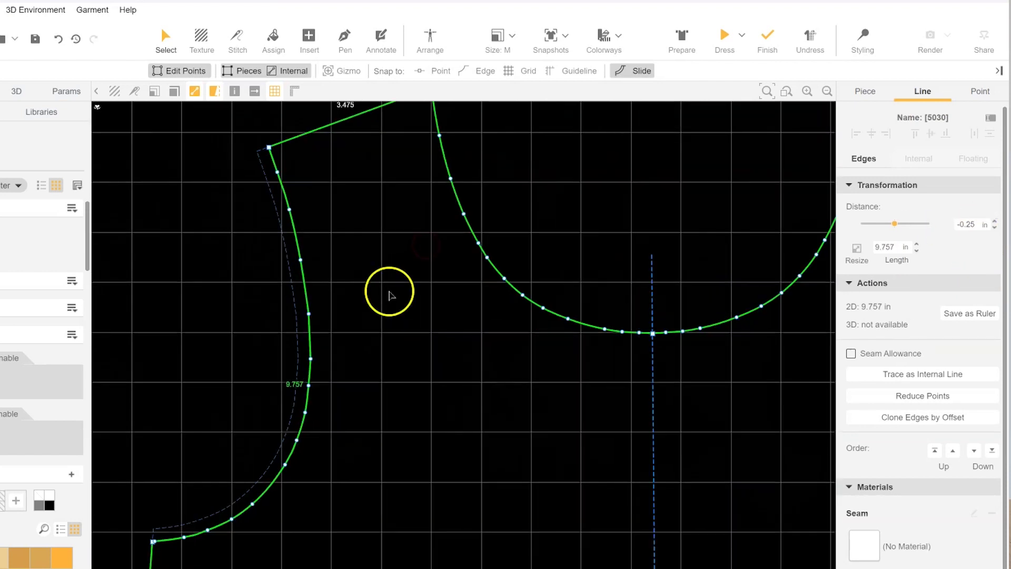
right_drag(327, 221, 201, 267)
click(271, 290)
click(971, 224)
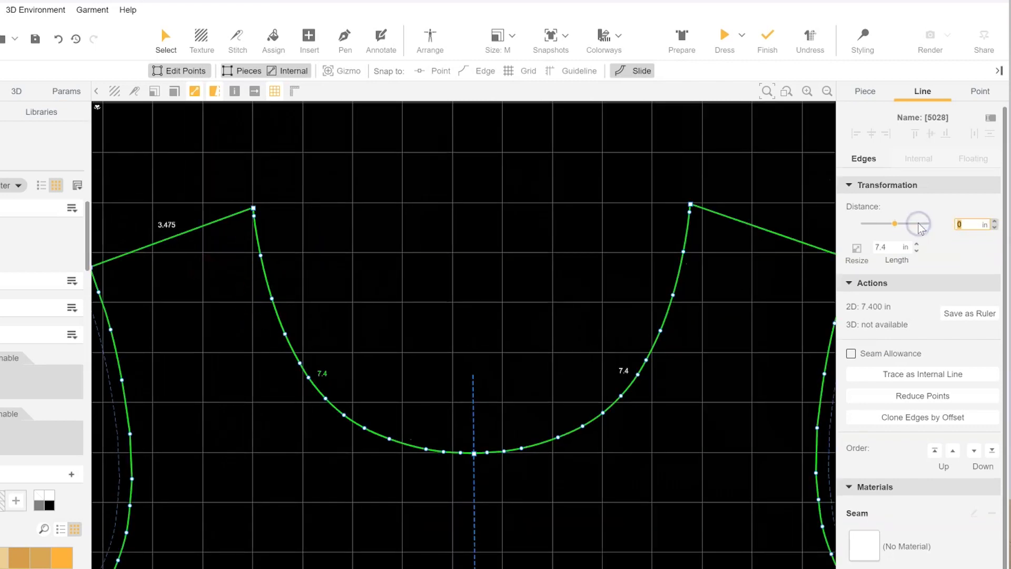
text(-.25)
key(Return)
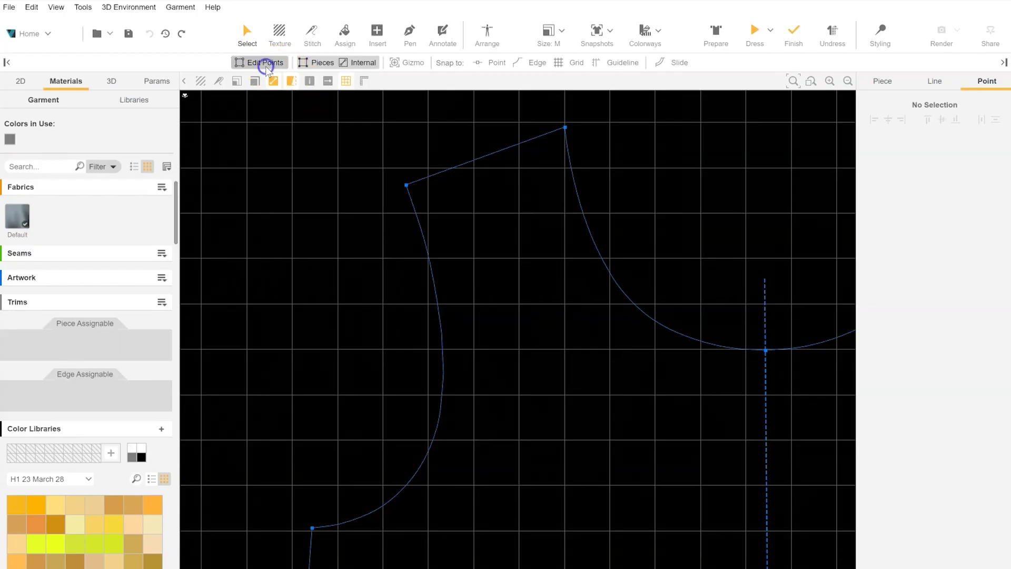
Try moving the left shoulder corner -0.25 in horizontally, then undo the move.
click(406, 185)
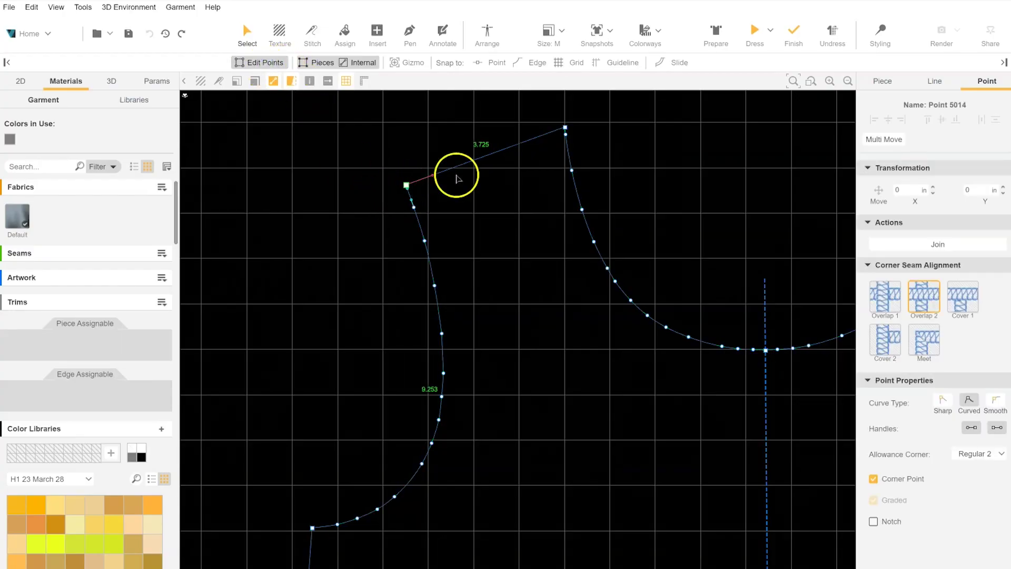
click(910, 195)
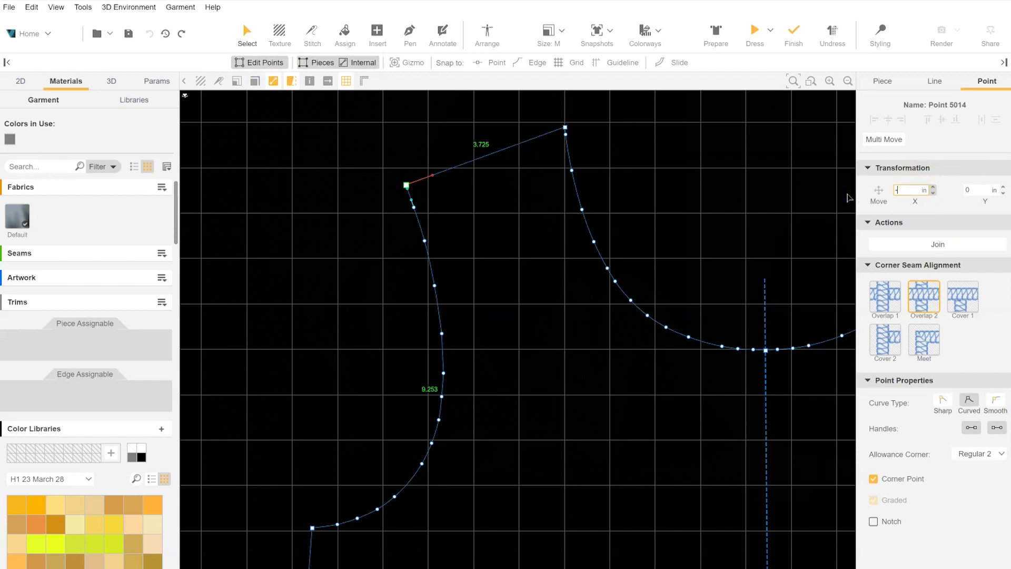
text(-0.25)
key(Return)
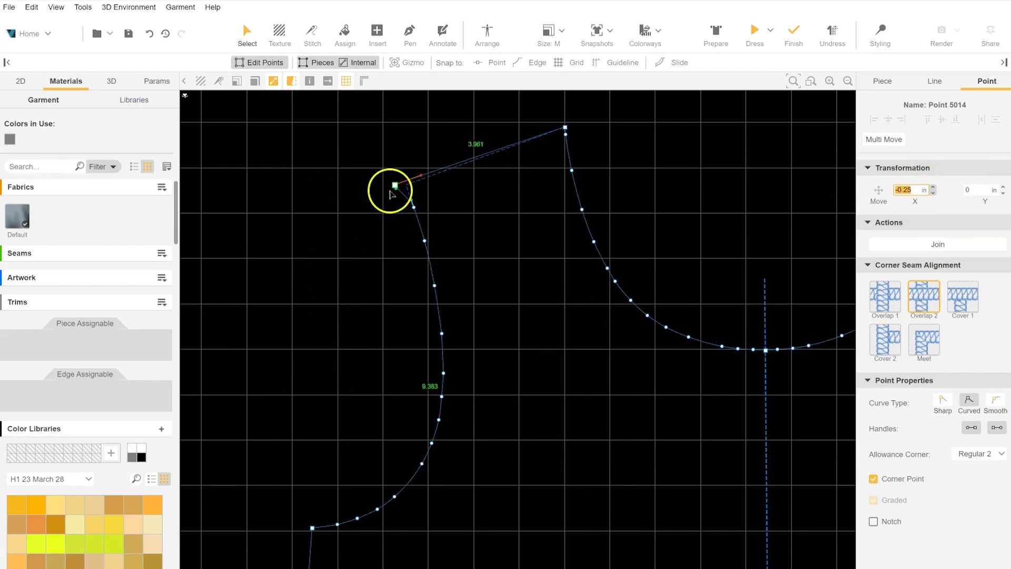
click(149, 35)
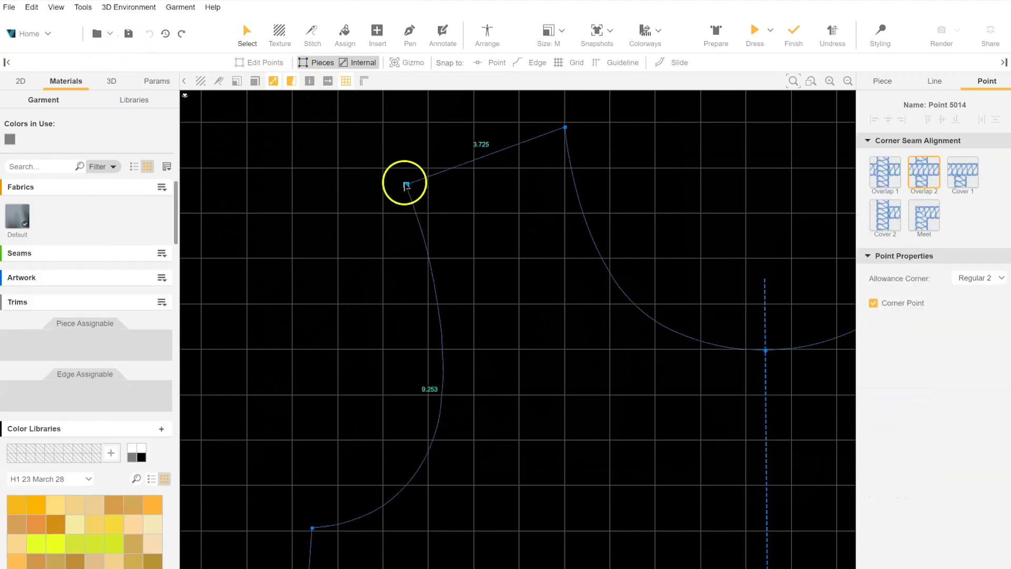
click(396, 182)
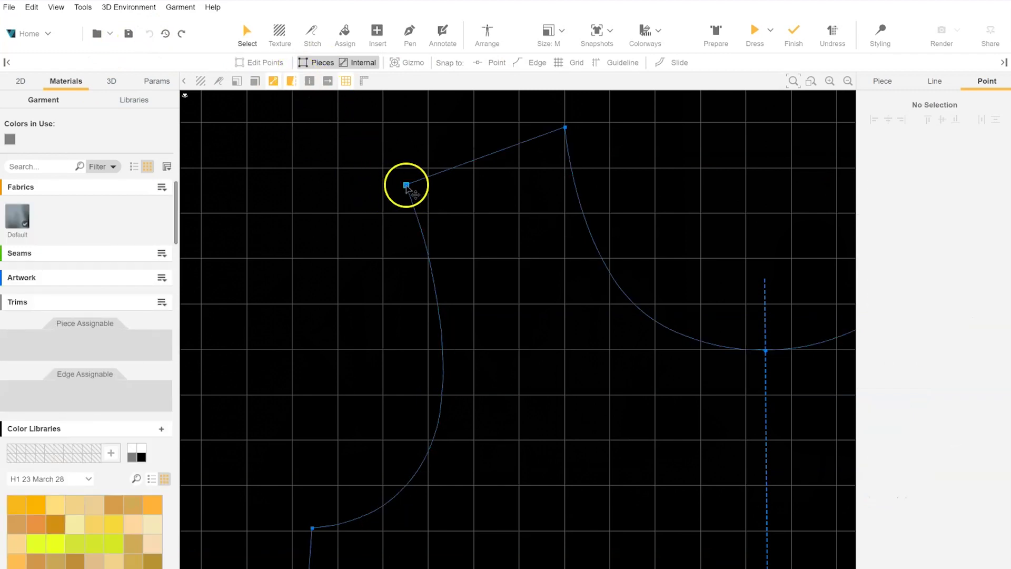
Move the shoulder corner -0.25 in X with Multi Move on and Pin Point off.
click(406, 186)
click(285, 59)
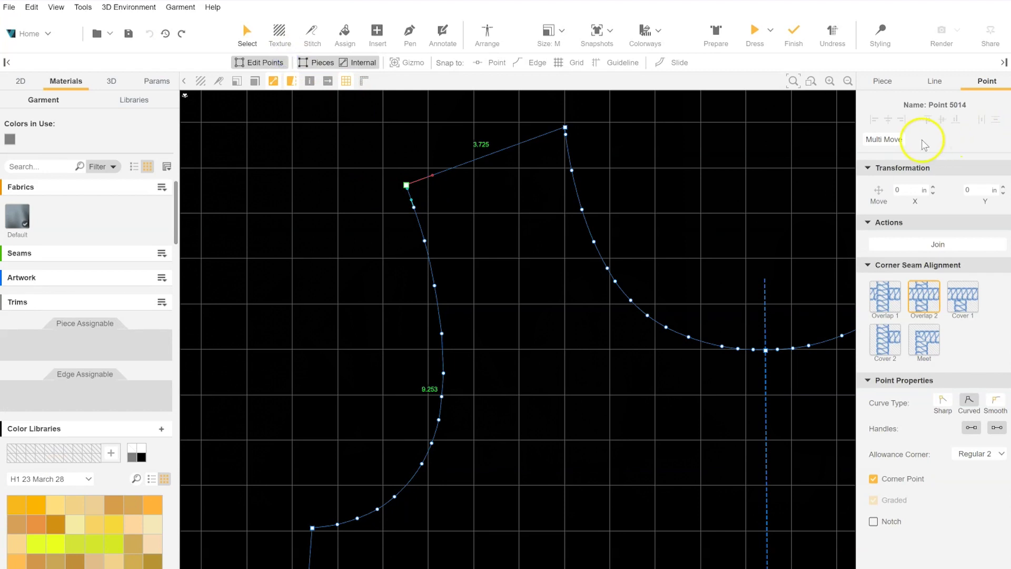
click(894, 140)
click(917, 140)
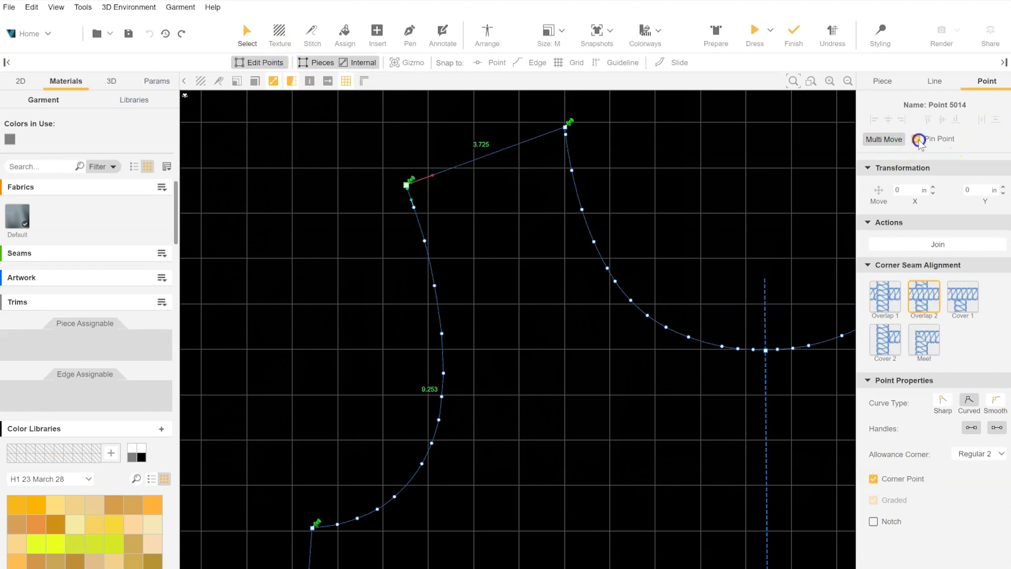
click(907, 190)
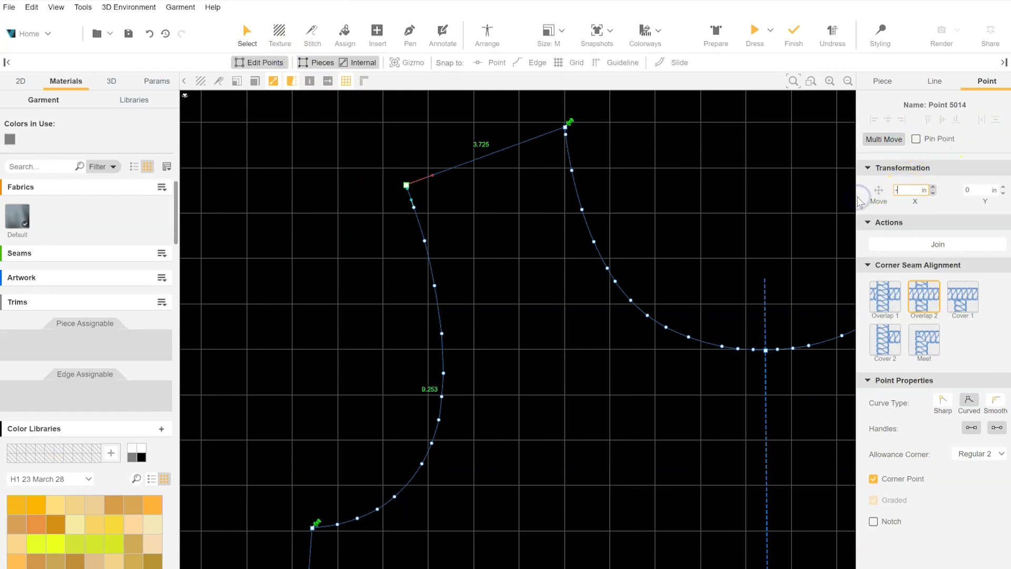
text(-0.25)
key(Return)
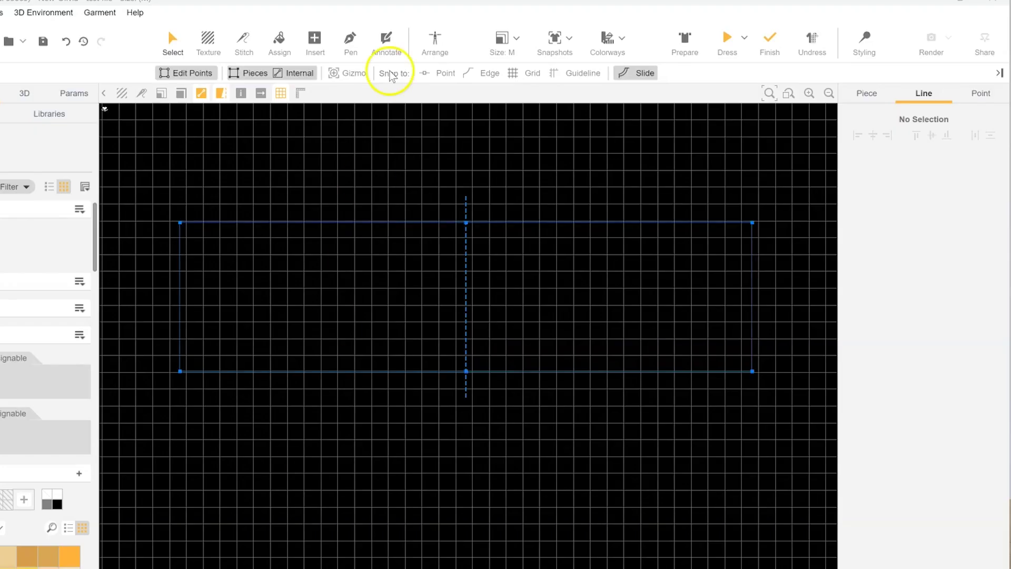
Add Slash and Spread lines across the skirt piece and spread them toward the edges.
click(314, 40)
click(330, 74)
click(355, 223)
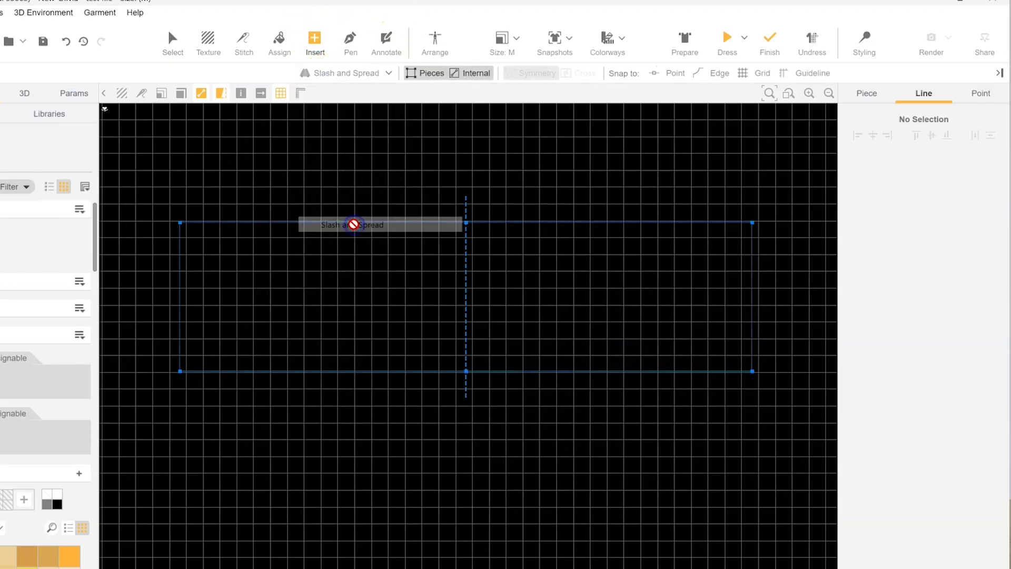
click(443, 371)
click(443, 222)
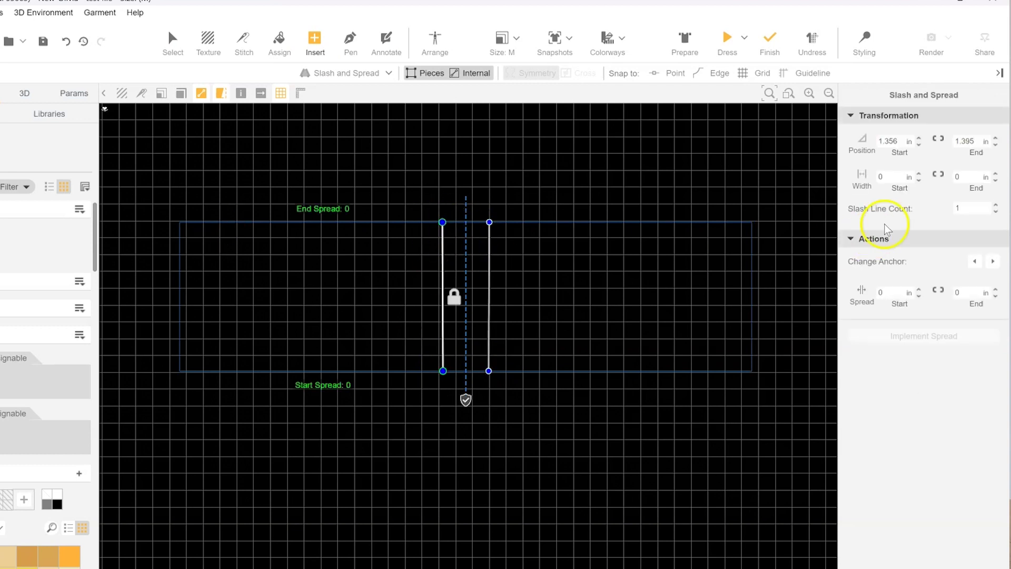
click(995, 204)
drag(436, 371, 210, 371)
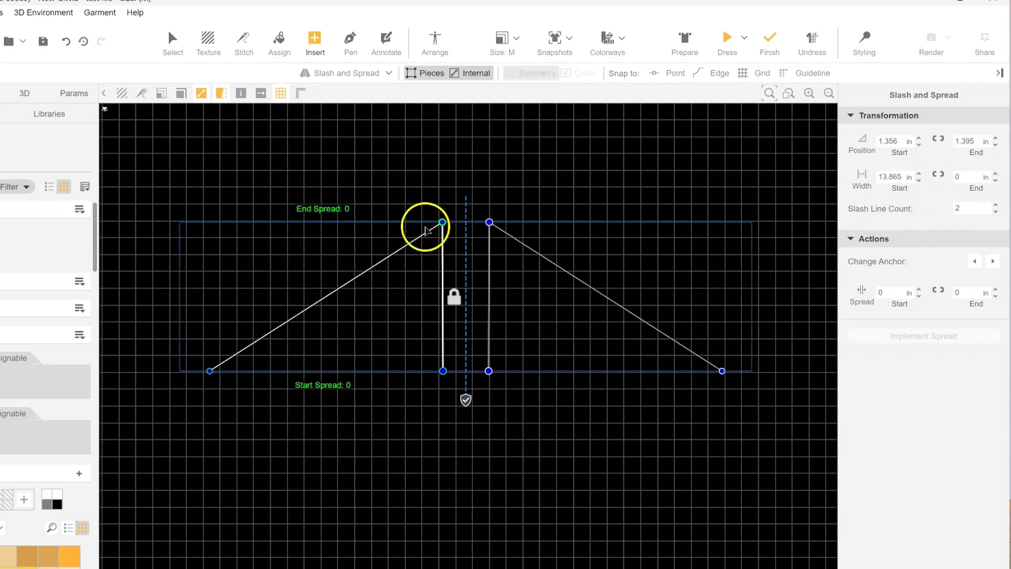
drag(442, 222, 209, 222)
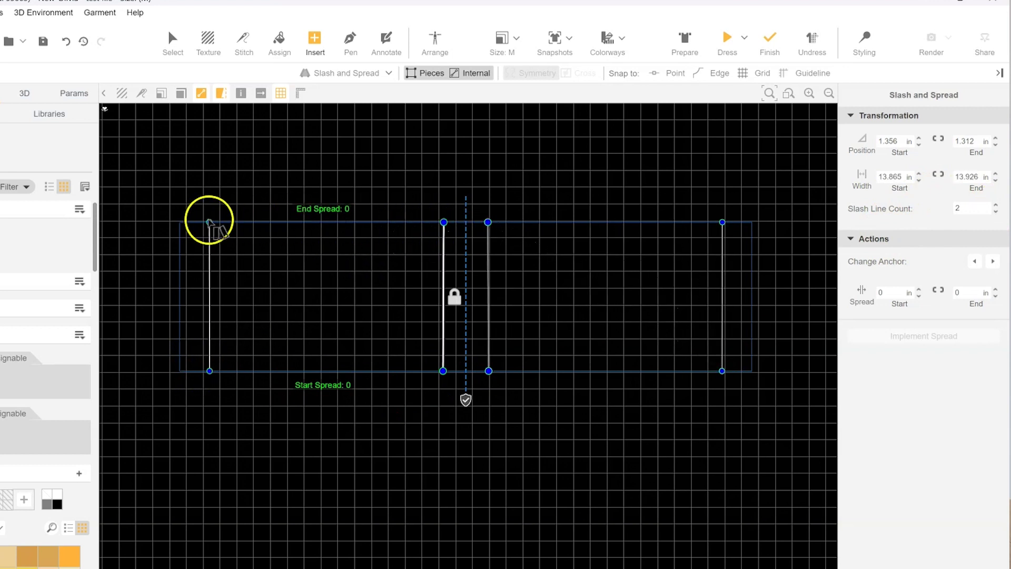
Set Slash Line Count to 4 and Spread Start to 1, then implement the spread.
double_click(970, 208)
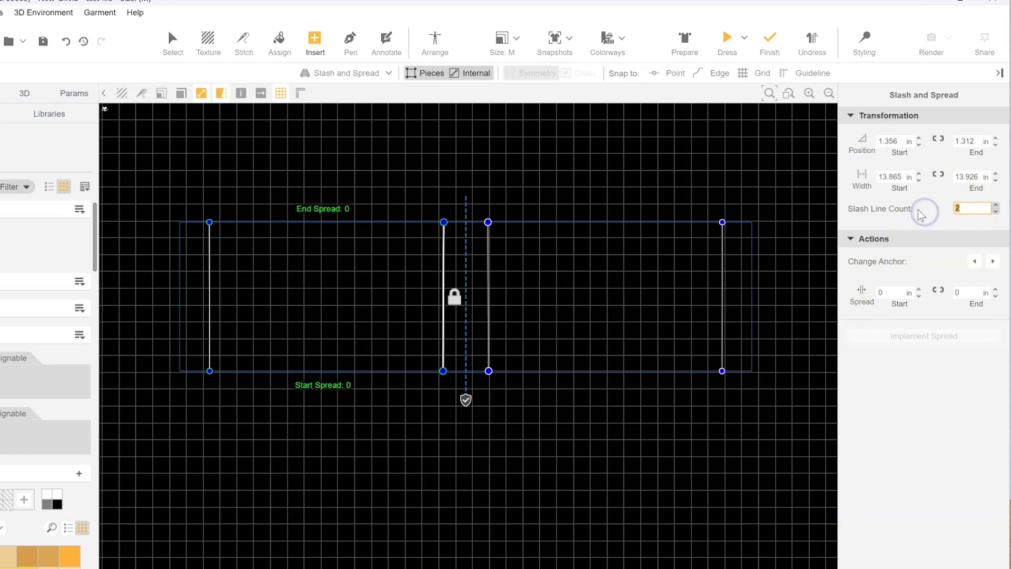
text(4)
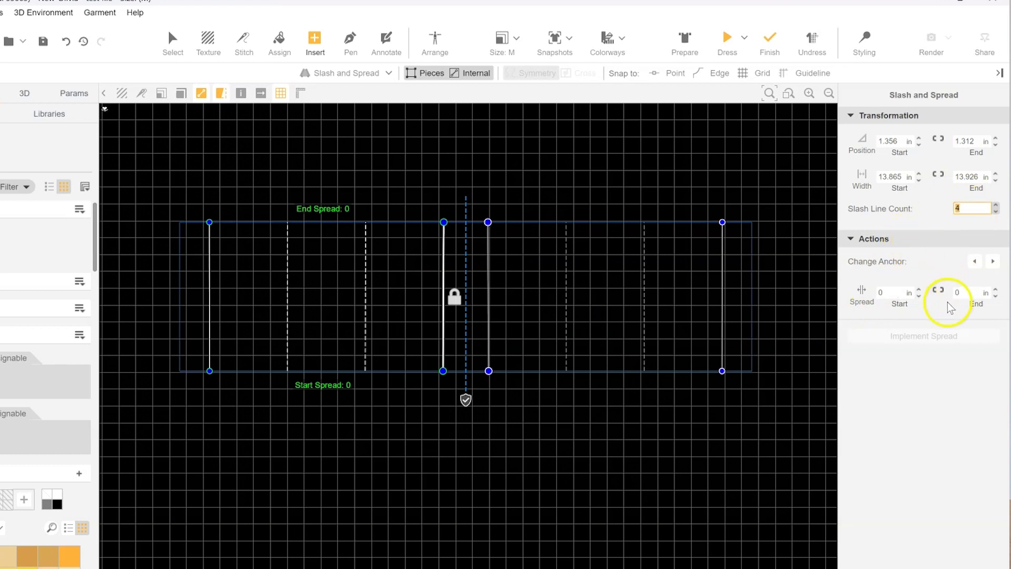
click(895, 292)
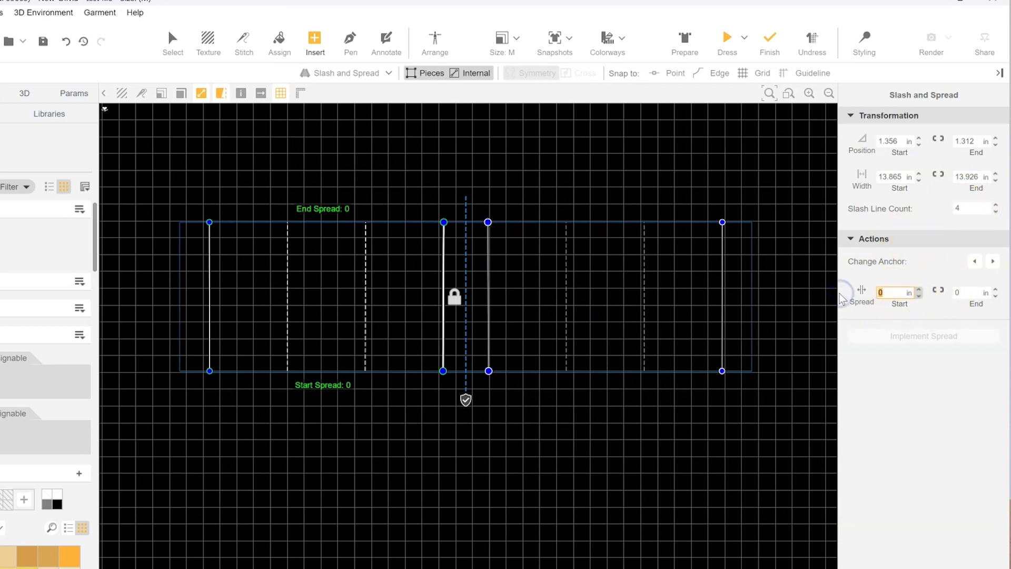
text(0.5)
key(Return)
click(740, 355)
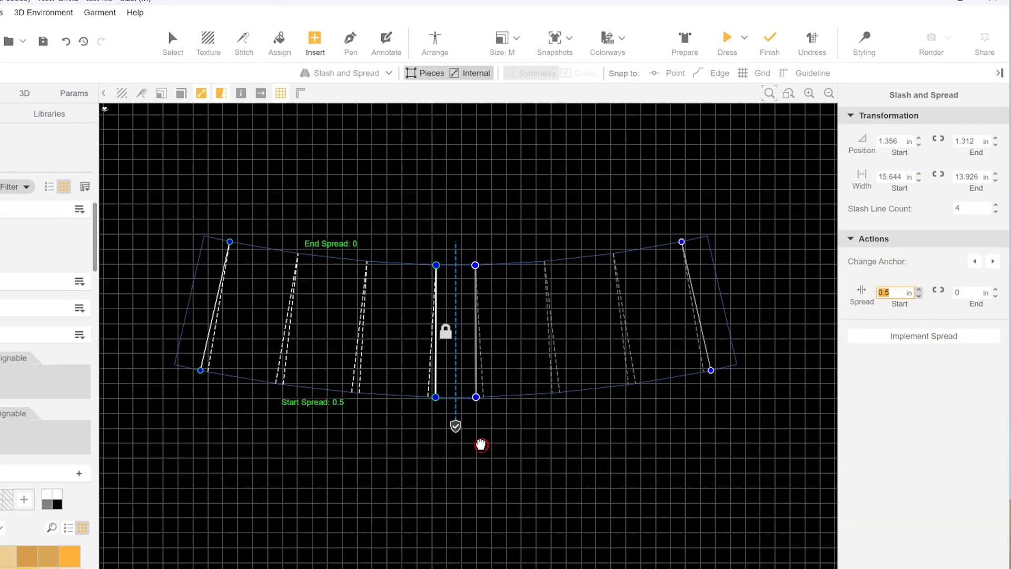
text(1)
key(Return)
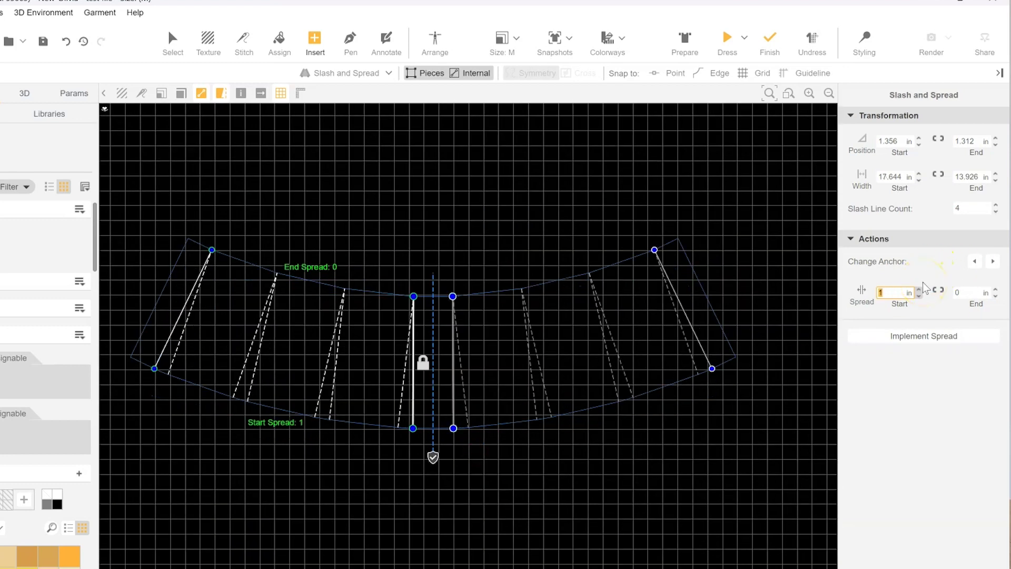
click(896, 339)
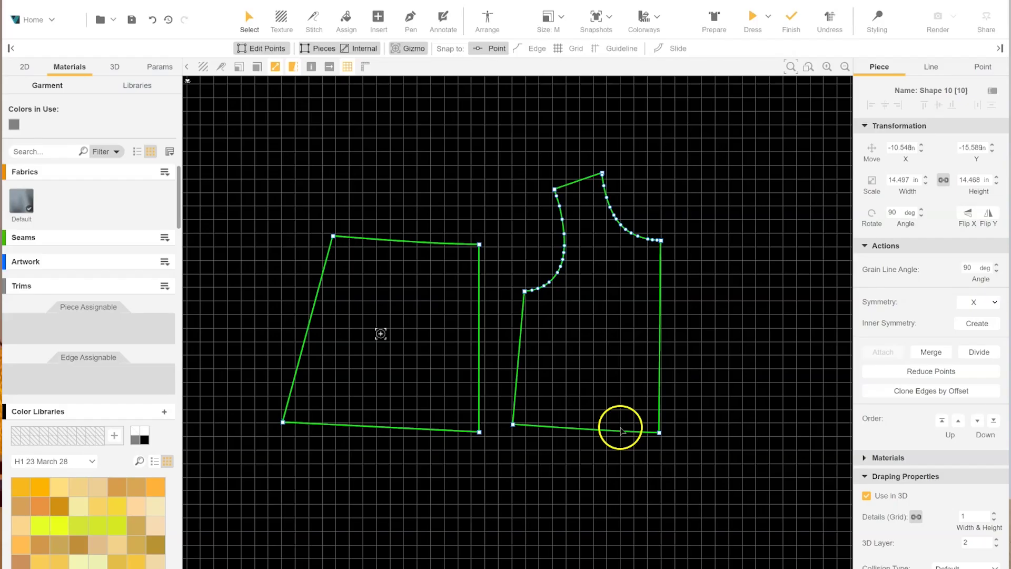
Position the skirt directly under the bodice and merge them into one piece.
click(689, 447)
drag(452, 281, 591, 399)
right_drag(673, 401, 614, 447)
shift+click(511, 366)
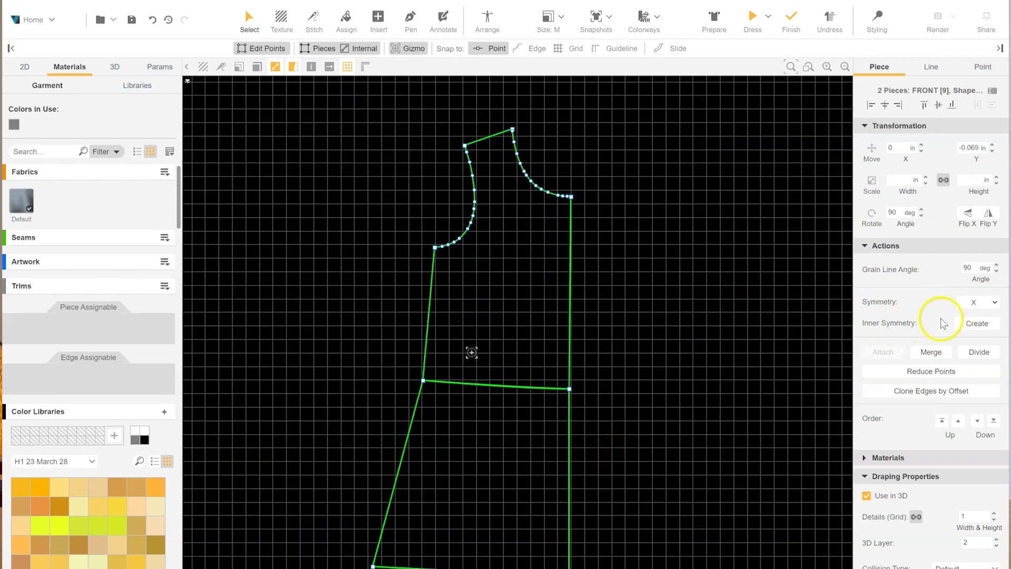
click(927, 352)
drag(505, 322, 731, 324)
right_drag(693, 347, 533, 320)
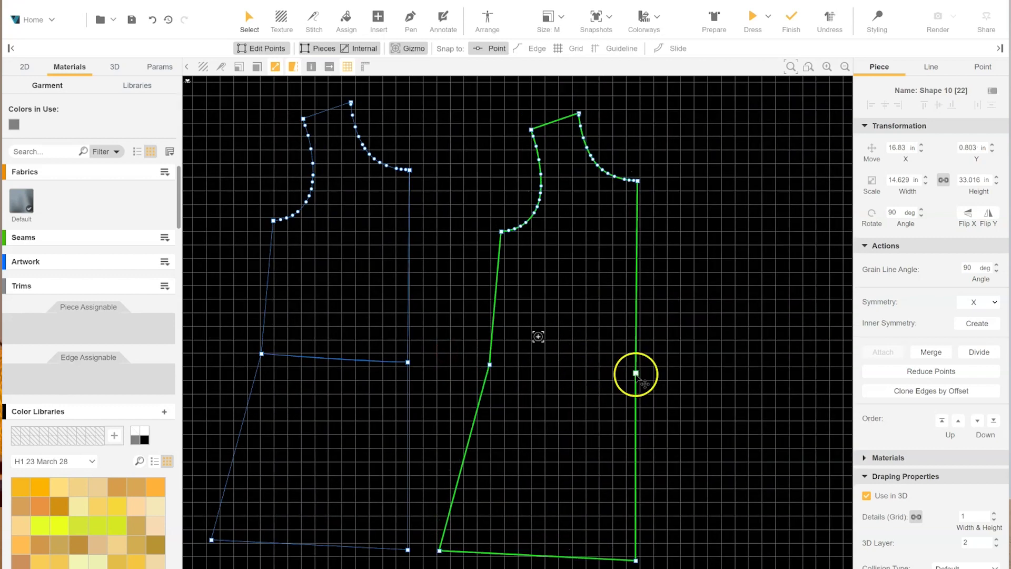
Delete the extra side-seam point, make the waist point non-corner, and unfold along the centre line.
click(636, 373)
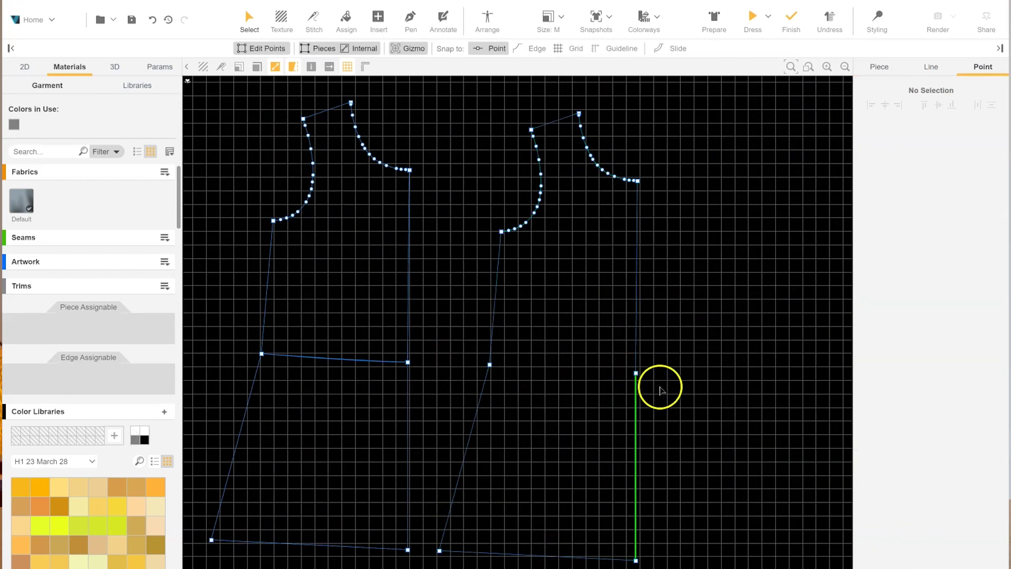
click(637, 372)
key(Delete)
click(490, 365)
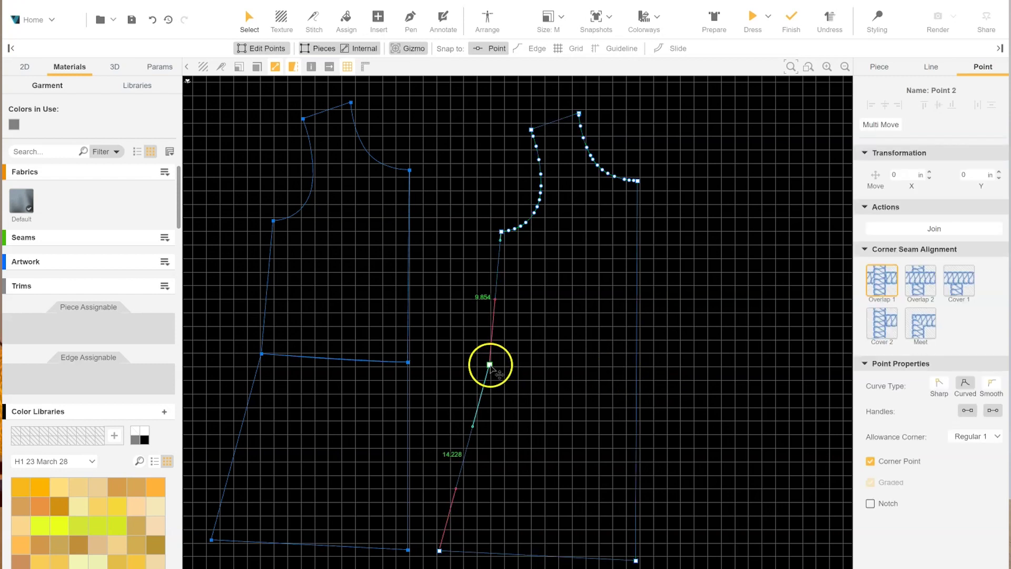
click(894, 461)
click(709, 392)
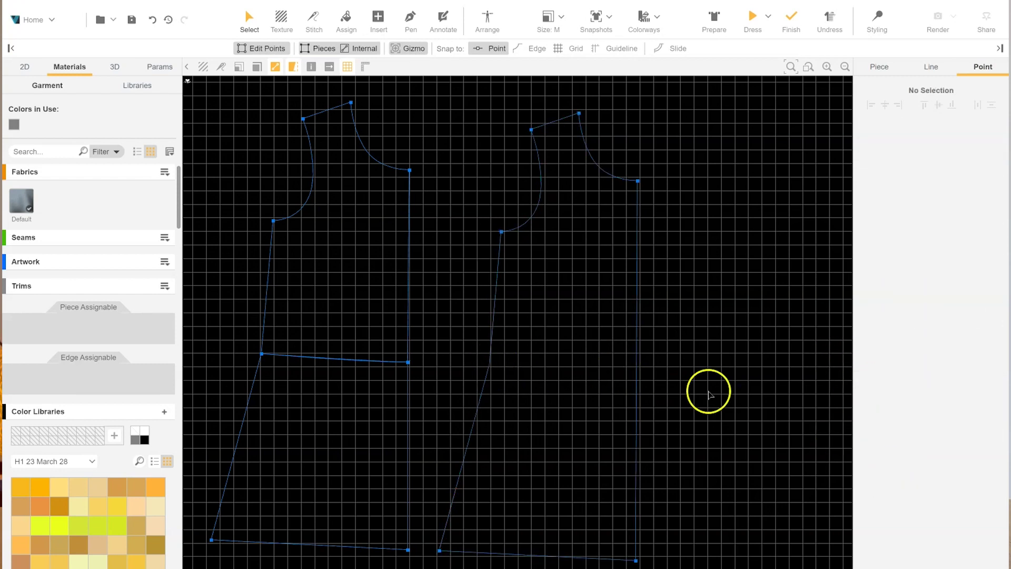
click(637, 337)
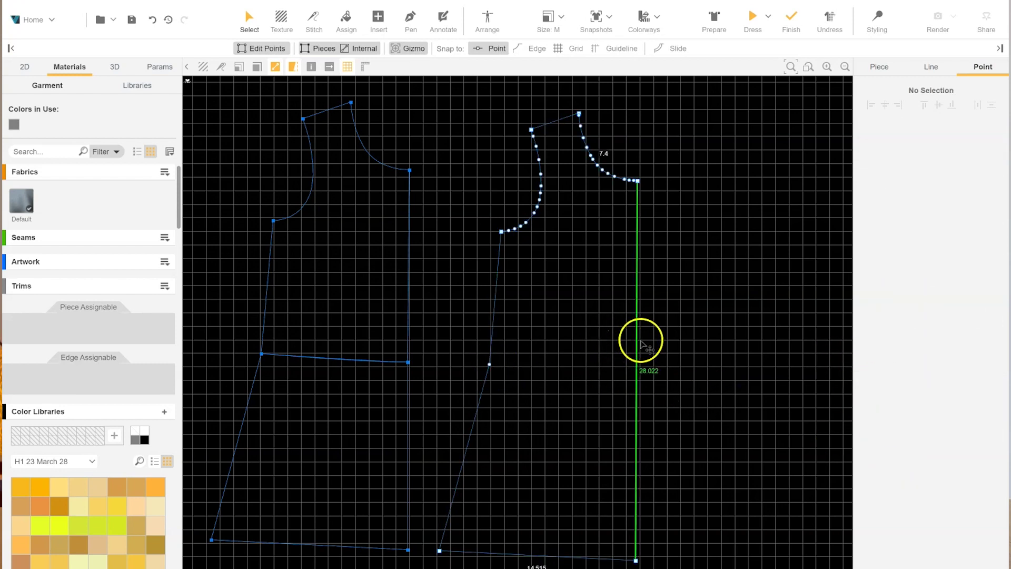
click(985, 313)
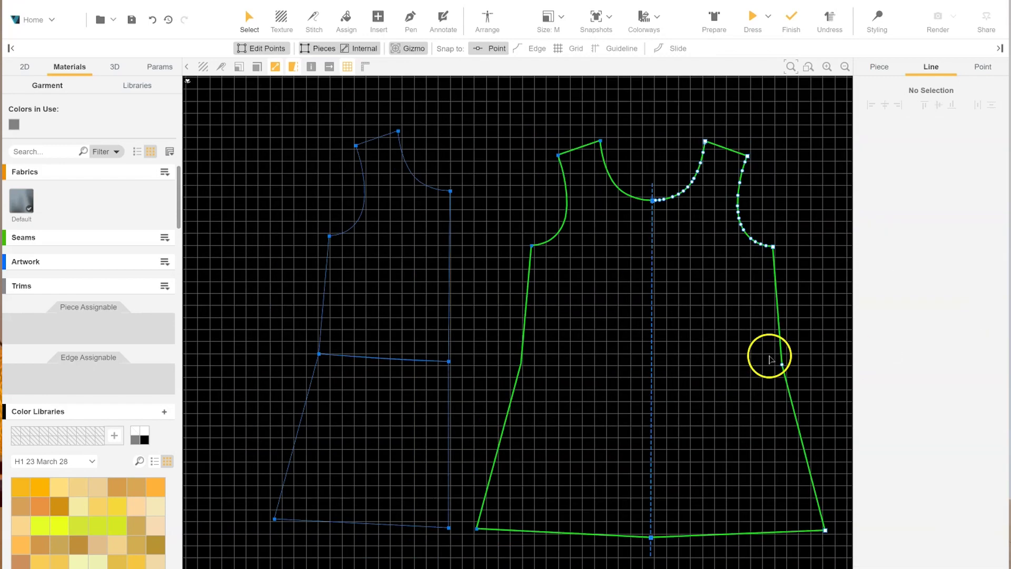